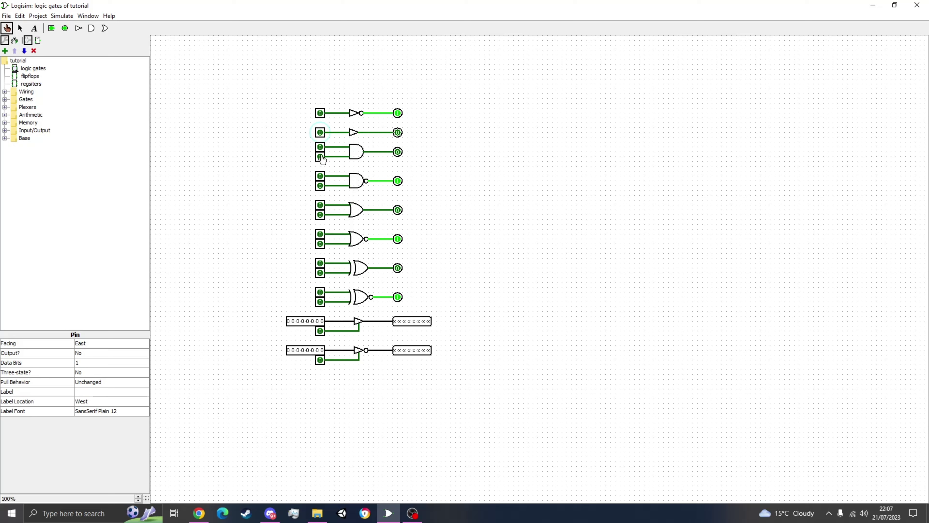
Test the AND gate with its lower input at 1 and with both inputs at 1, returning both to 0
{"action": "left_click", "coordinate": [320, 157]}
{"action": "left_click", "coordinate": [320, 147]}
{"action": "left_click", "coordinate": [319, 147]}
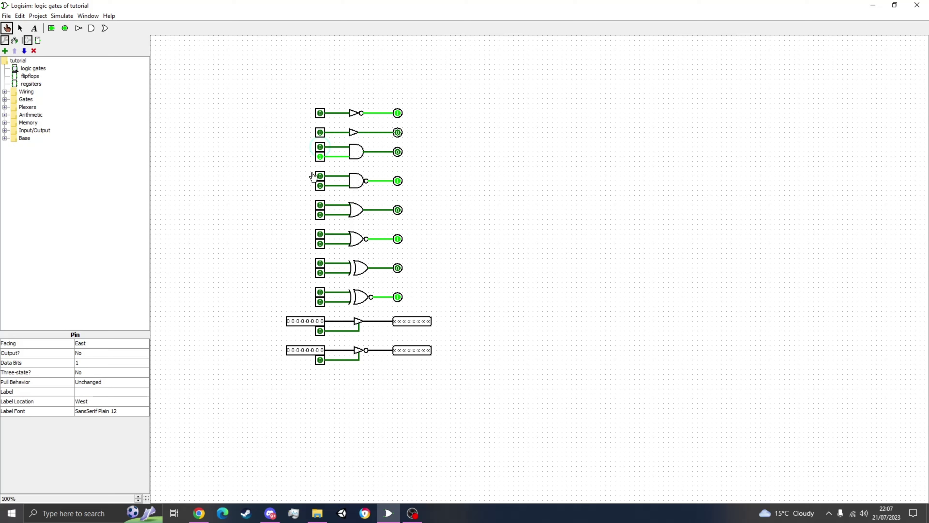
{"action": "left_click", "coordinate": [320, 157]}
Test the NAND gate with its upper input at 1 and with both inputs at 1, returning both to 0
{"action": "left_click", "coordinate": [321, 178]}
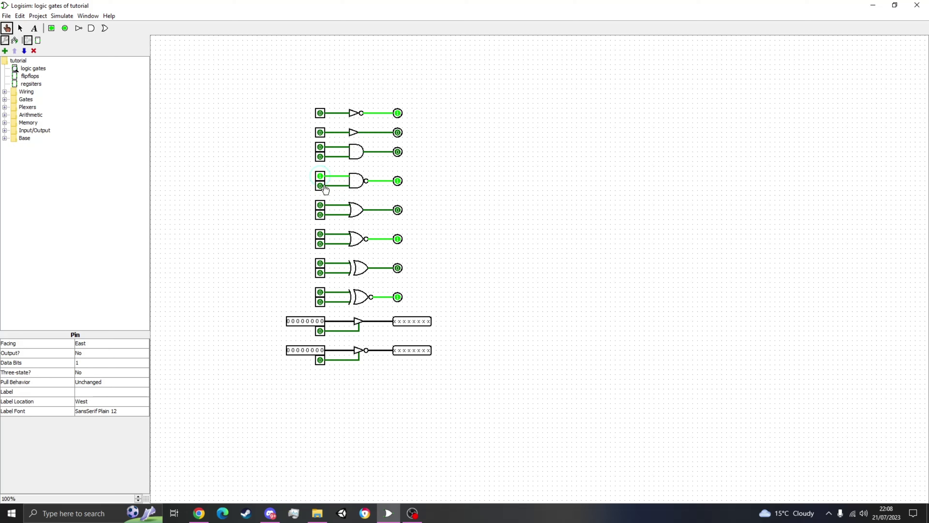
{"action": "left_click", "coordinate": [324, 186]}
{"action": "left_click", "coordinate": [324, 186]}
{"action": "left_click", "coordinate": [322, 177]}
Test the OR gate by switching both inputs to 1 and back to 0, and inspect the NOR gate's output pin
{"action": "left_click", "coordinate": [320, 205]}
{"action": "left_click", "coordinate": [320, 215]}
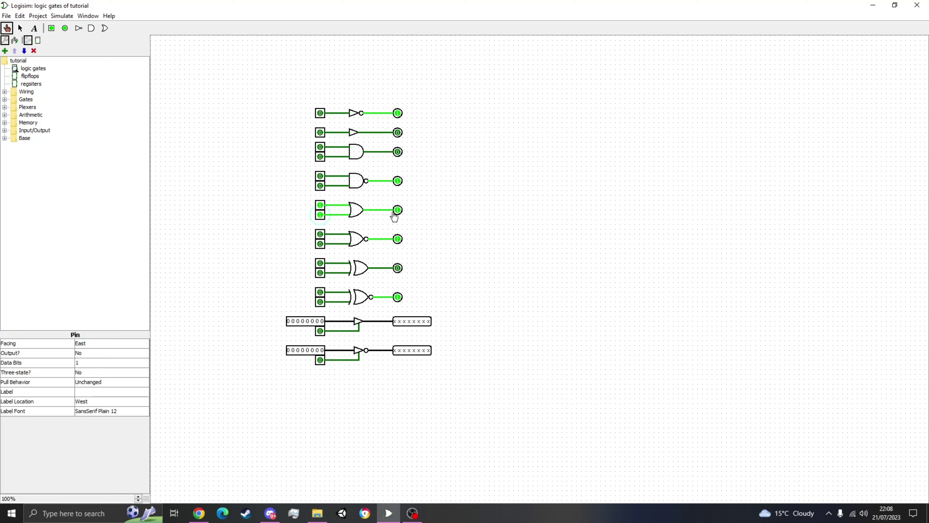
{"action": "left_click", "coordinate": [320, 204]}
{"action": "left_click", "coordinate": [320, 215]}
{"action": "left_click", "coordinate": [398, 240]}
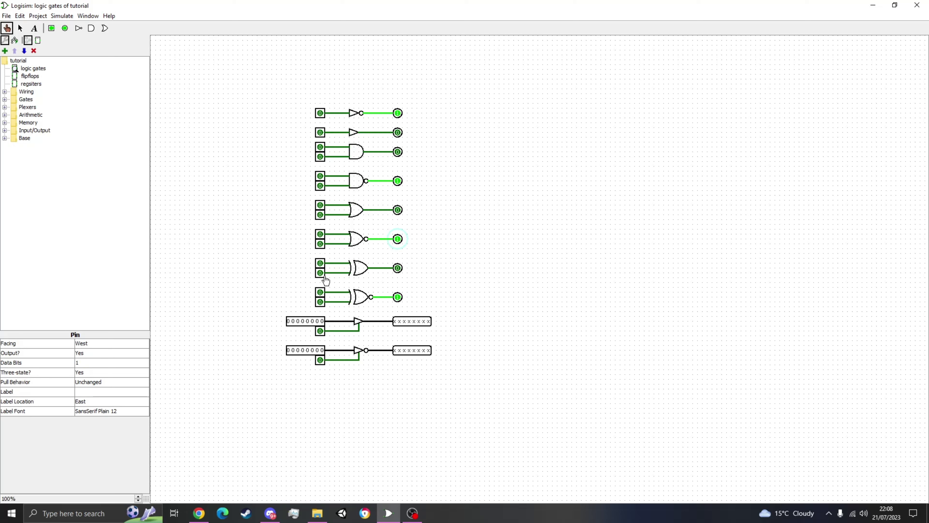
Test the XOR gate with one input at 1 and with both inputs at 1, returning both to 0
{"action": "left_click", "coordinate": [321, 274]}
{"action": "left_click", "coordinate": [321, 274]}
{"action": "left_click", "coordinate": [321, 274]}
{"action": "left_click", "coordinate": [321, 264]}
{"action": "left_click", "coordinate": [320, 273]}
{"action": "left_click", "coordinate": [320, 263]}
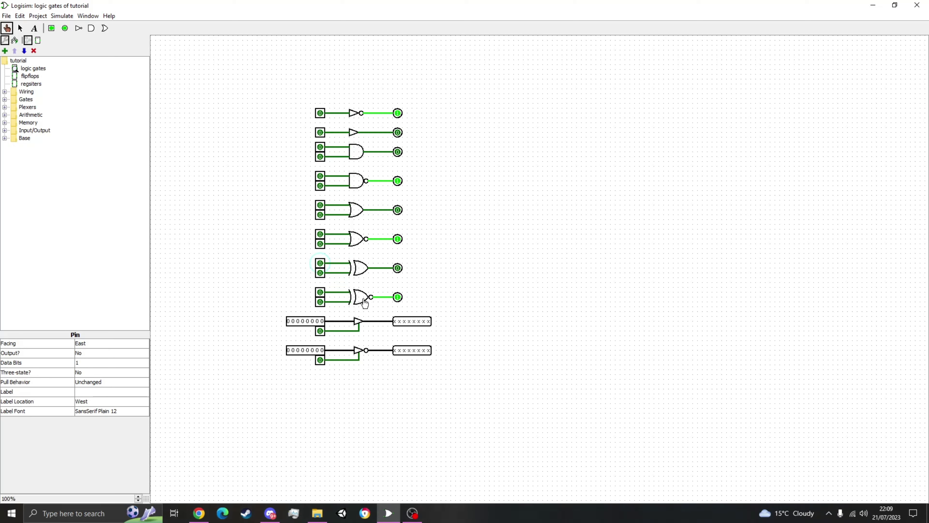
Test the XNOR gate with one input at 1 and with both inputs at 1, returning both to 0
{"action": "left_click", "coordinate": [322, 293]}
{"action": "left_click", "coordinate": [320, 301]}
{"action": "left_click", "coordinate": [320, 292]}
{"action": "left_click", "coordinate": [320, 301]}
Set the controlled buffer's 8-bit input to 00100110 and switch its control pin on and back off
{"action": "left_click", "coordinate": [314, 324]}
{"action": "left_click", "coordinate": [297, 323]}
{"action": "left_click", "coordinate": [320, 331]}
{"action": "left_click", "coordinate": [321, 332]}
Place a pull resistor with pull direction Zero on the controlled buffer's output wire
{"action": "left_click", "coordinate": [4, 92]}
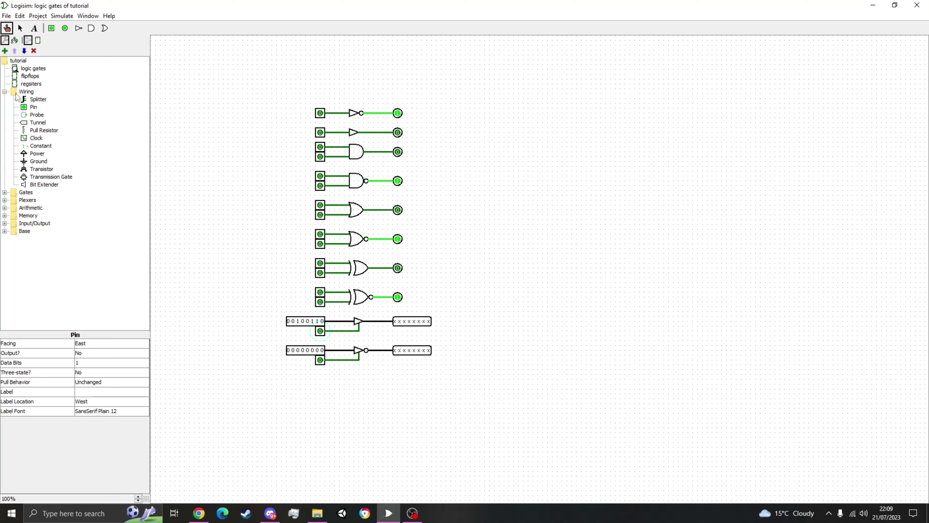
{"action": "left_click", "coordinate": [44, 130]}
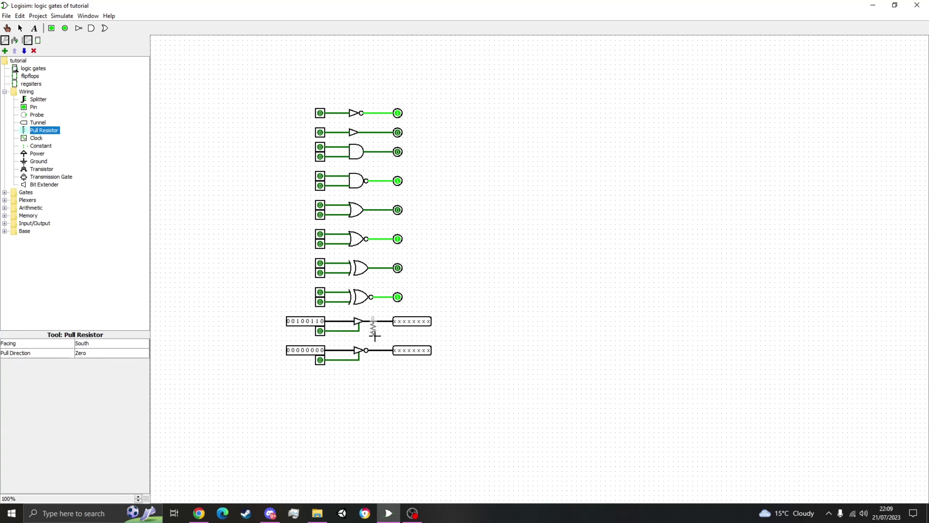
{"action": "left_click", "coordinate": [379, 321]}
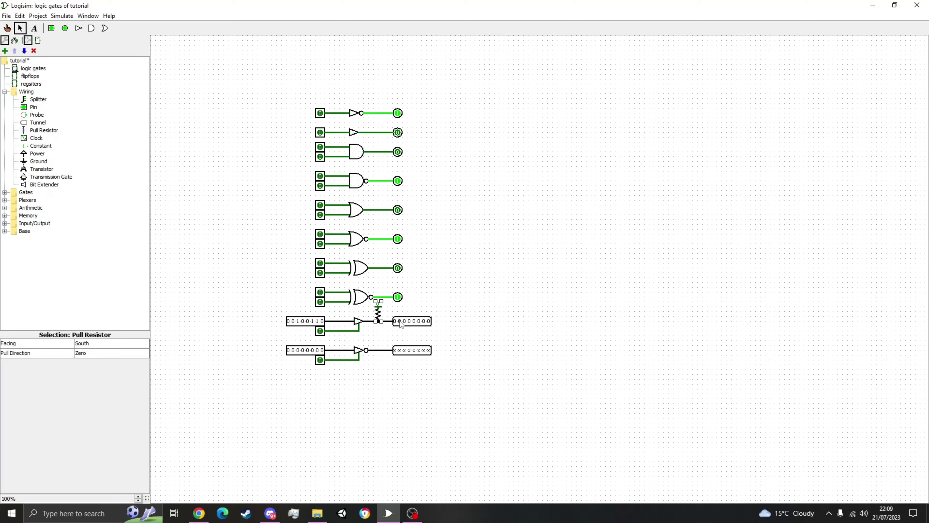
{"action": "left_click", "coordinate": [462, 317]}
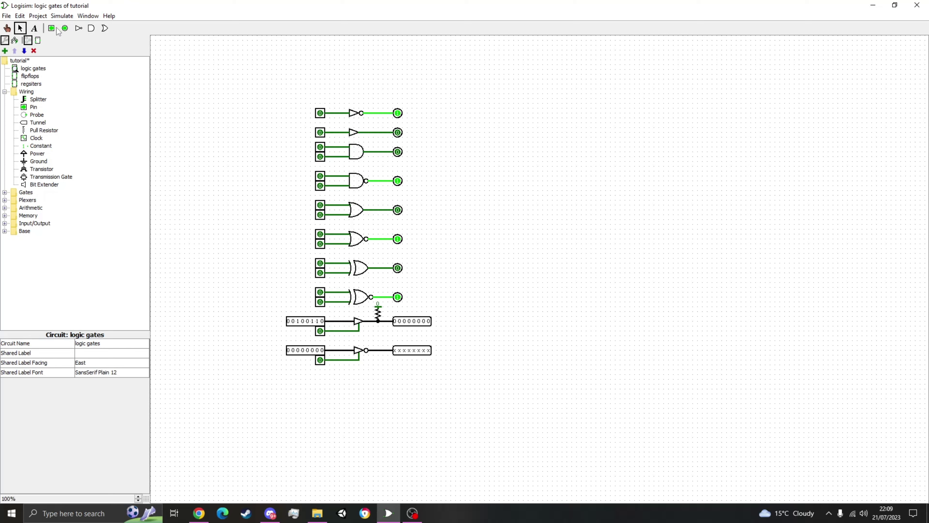
Test the controlled buffer with the pull resistor by switching its control pin to 1 and back to 0
{"action": "left_click", "coordinate": [5, 28]}
{"action": "left_click", "coordinate": [318, 331]}
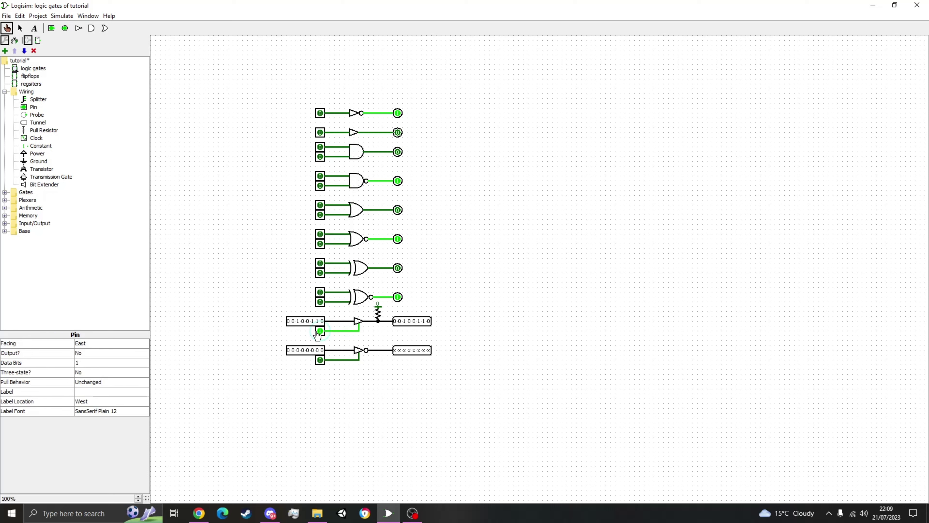
{"action": "left_click", "coordinate": [318, 332]}
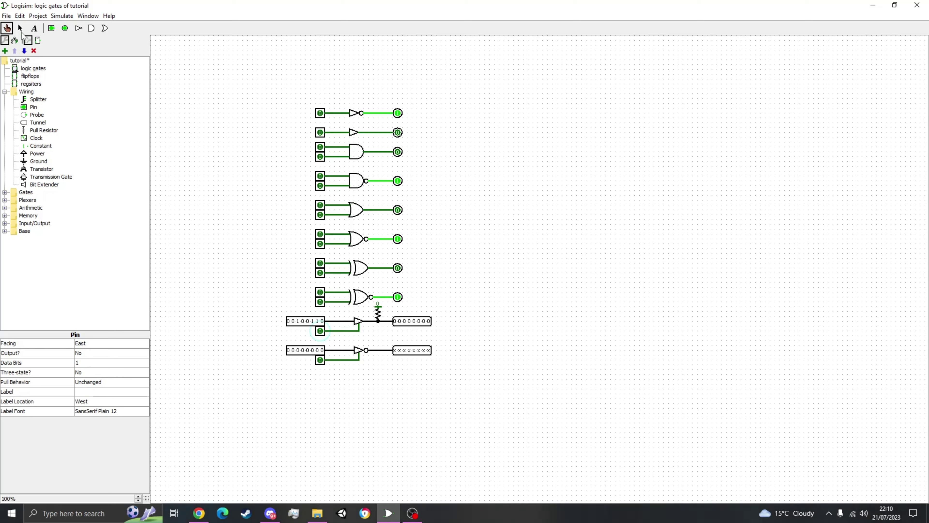
Delete the pull resistor from the controlled buffer's output wire
{"action": "left_click", "coordinate": [20, 29]}
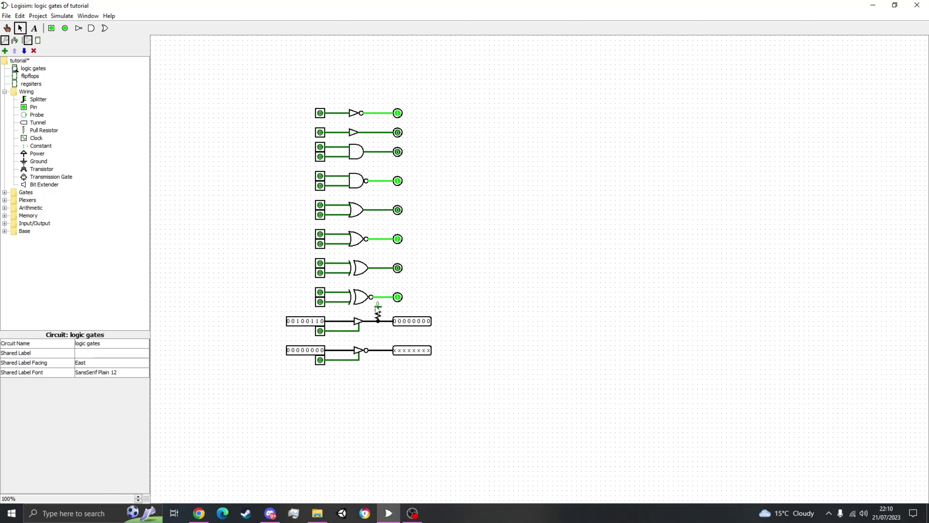
{"action": "left_click", "coordinate": [379, 320]}
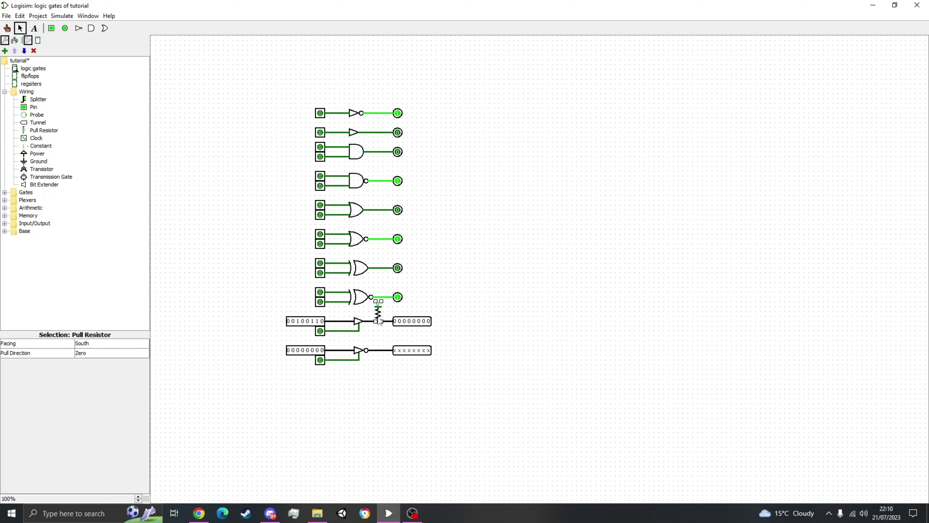
{"action": "key", "text": "Delete"}
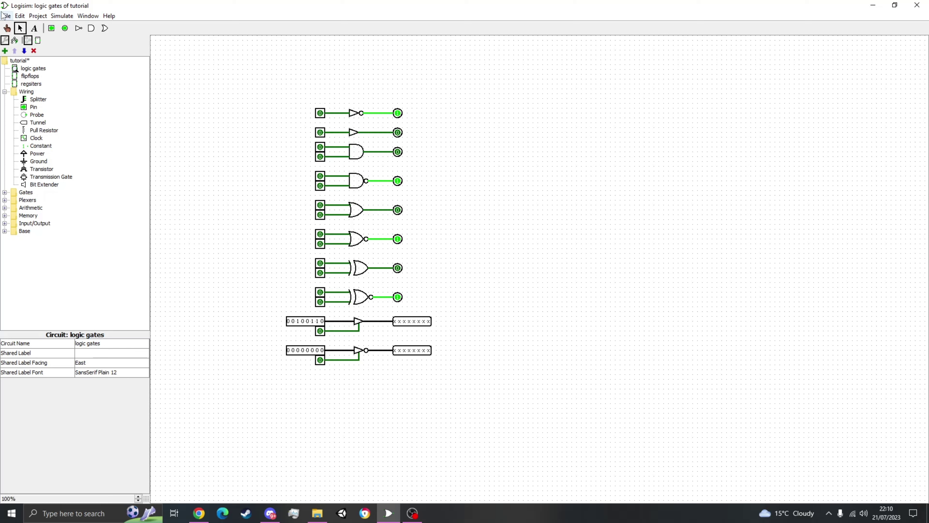
Set several bits of the controlled inverter's 8-bit input to 1 and switch its control pin on and back off
{"action": "left_click", "coordinate": [5, 29]}
{"action": "left_click", "coordinate": [321, 350]}
{"action": "left_click", "coordinate": [313, 350]}
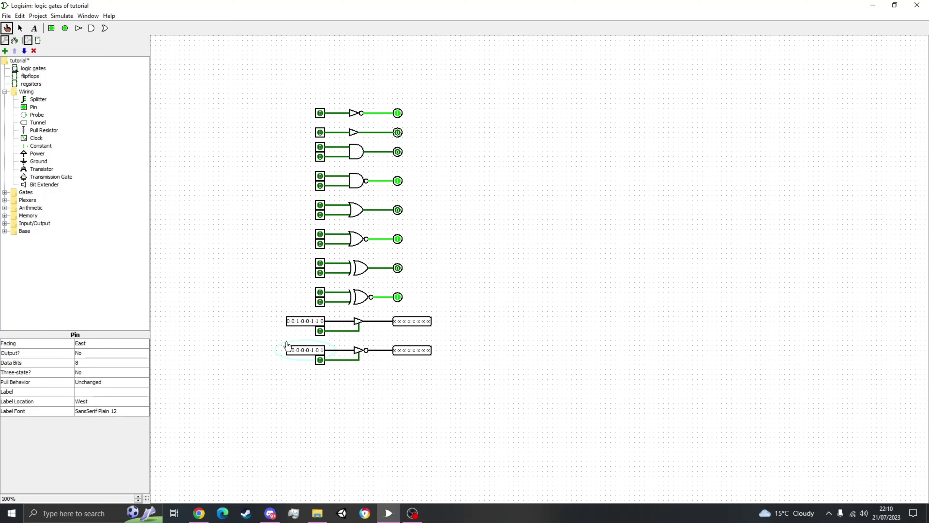
{"action": "left_click", "coordinate": [307, 350]}
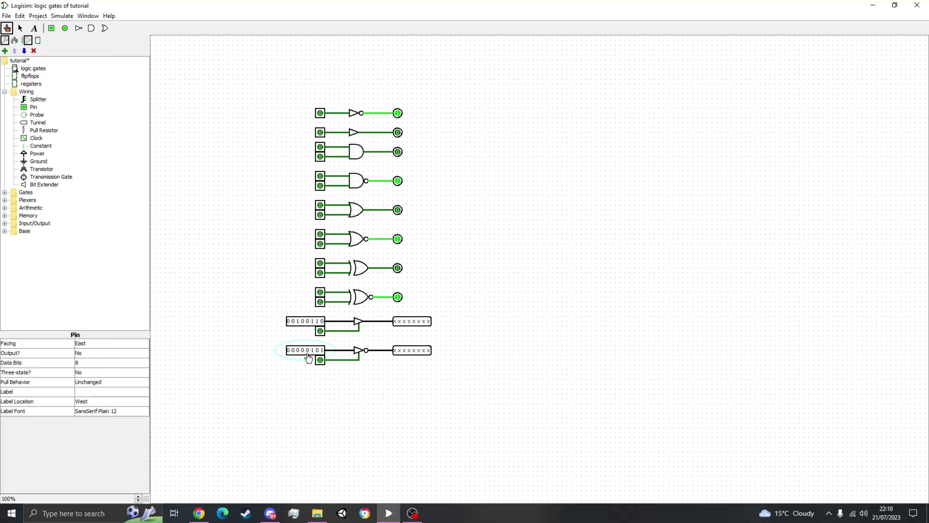
{"action": "left_click", "coordinate": [290, 352]}
{"action": "left_click", "coordinate": [320, 361]}
{"action": "left_click", "coordinate": [319, 364]}
Open the flipflops circuit and toggle the D flip-flop's data input on and off without pulsing the clock
{"action": "double_click", "coordinate": [29, 76]}
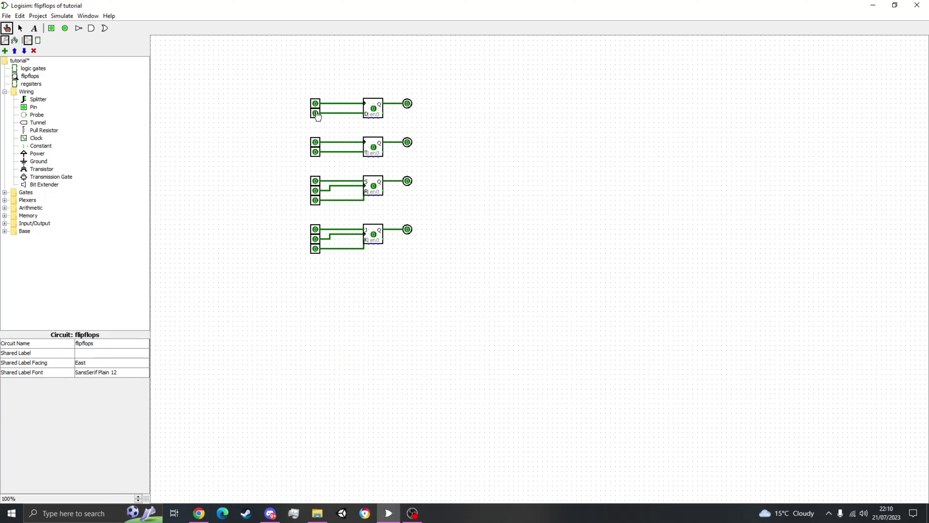
{"action": "left_click", "coordinate": [373, 111]}
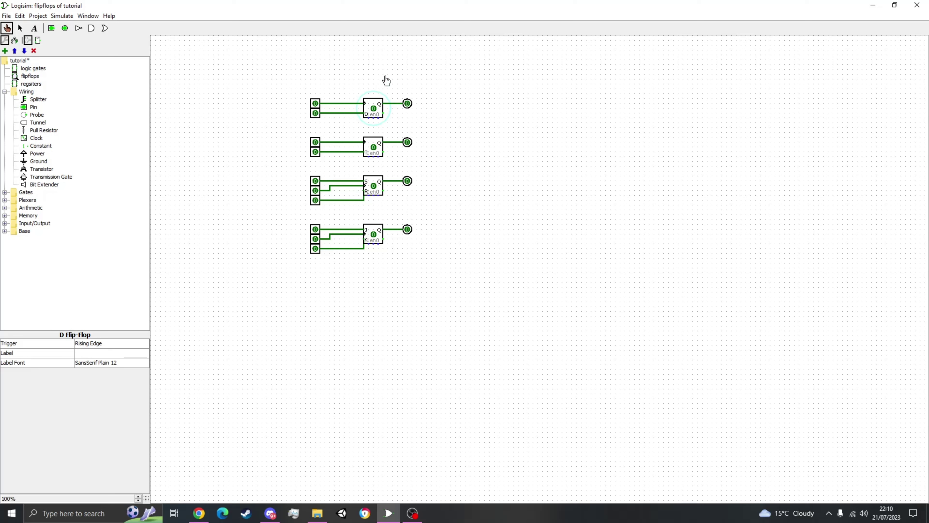
{"action": "left_click", "coordinate": [315, 114]}
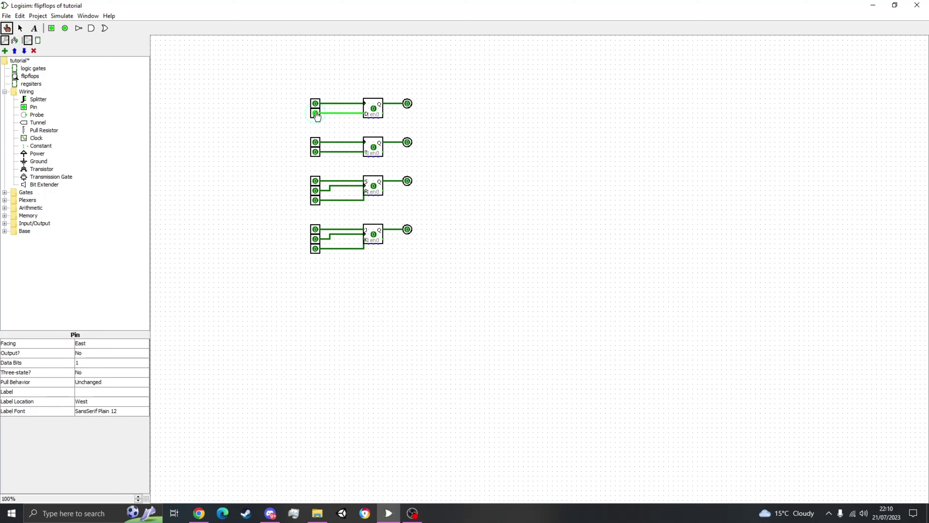
{"action": "left_click", "coordinate": [316, 114]}
{"action": "left_click", "coordinate": [316, 114]}
{"action": "left_click", "coordinate": [316, 114]}
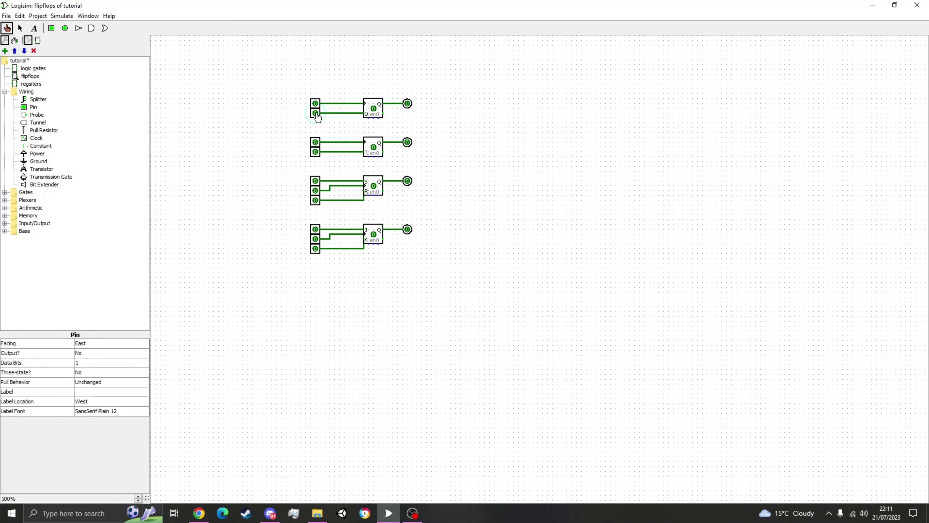
Clock a 1, a 0 and another 1 into the D flip-flop, and return its data input to 0
{"action": "left_click", "coordinate": [316, 115]}
{"action": "left_click", "coordinate": [316, 105]}
{"action": "left_click", "coordinate": [316, 105]}
{"action": "left_click", "coordinate": [316, 114]}
{"action": "left_click", "coordinate": [316, 105]}
{"action": "left_click", "coordinate": [317, 105]}
{"action": "left_click", "coordinate": [316, 115]}
{"action": "left_click", "coordinate": [316, 105]}
{"action": "left_click", "coordinate": [316, 105]}
{"action": "left_click", "coordinate": [315, 114]}
Set the T flip-flop's T input to 1 and pulse its clock input repeatedly
{"action": "left_click", "coordinate": [315, 153]}
{"action": "left_click", "coordinate": [317, 143]}
{"action": "left_click", "coordinate": [317, 143]}
{"action": "left_click", "coordinate": [318, 143]}
{"action": "left_click", "coordinate": [317, 143]}
{"action": "left_click", "coordinate": [317, 143]}
{"action": "left_click", "coordinate": [317, 143]}
{"action": "left_click", "coordinate": [316, 143]}
{"action": "left_click", "coordinate": [316, 143]}
{"action": "left_click", "coordinate": [316, 143]}
{"action": "left_click", "coordinate": [316, 143]}
{"action": "left_click", "coordinate": [316, 143]}
{"action": "left_click", "coordinate": [316, 143]}
{"action": "left_click", "coordinate": [315, 142]}
{"action": "left_click", "coordinate": [316, 142]}
{"action": "left_click", "coordinate": [316, 143]}
{"action": "left_click", "coordinate": [316, 143]}
Pulse the S-R flip-flop's clock with S at 1 and again with R at 1, returning its inputs to 0
{"action": "left_click", "coordinate": [316, 181]}
{"action": "left_click", "coordinate": [315, 191]}
{"action": "left_click", "coordinate": [315, 181]}
{"action": "left_click", "coordinate": [314, 200]}
{"action": "left_click", "coordinate": [314, 190]}
{"action": "left_click", "coordinate": [314, 190]}
{"action": "left_click", "coordinate": [315, 200]}
Set both the J and K inputs of the J-K flip-flop to 1 and pulse its clock repeatedly
{"action": "left_click", "coordinate": [314, 250]}
{"action": "left_click", "coordinate": [315, 229]}
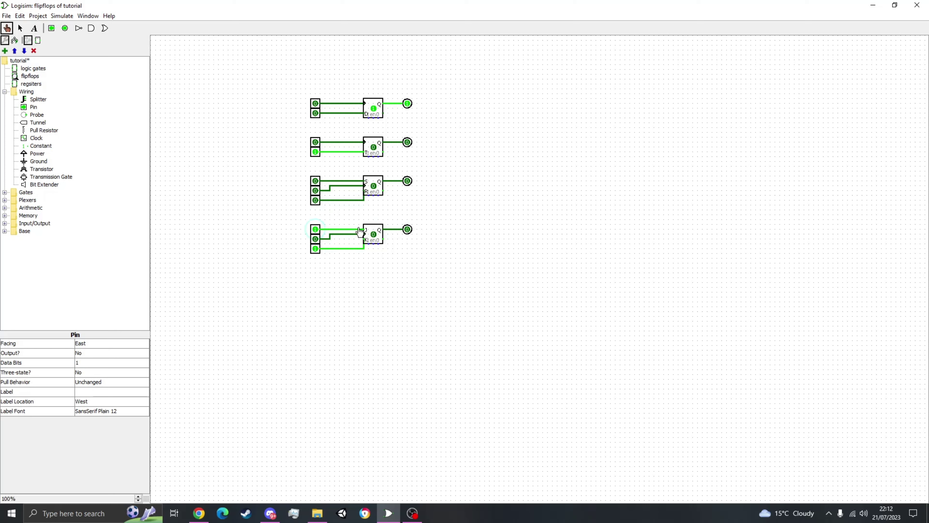
{"action": "left_click", "coordinate": [315, 239]}
{"action": "left_click", "coordinate": [315, 240]}
{"action": "left_click", "coordinate": [316, 241]}
{"action": "left_click", "coordinate": [315, 240]}
{"action": "left_click", "coordinate": [315, 240]}
{"action": "left_click", "coordinate": [315, 241]}
{"action": "left_click", "coordinate": [316, 240]}
{"action": "left_click", "coordinate": [316, 240]}
{"action": "left_click", "coordinate": [316, 240]}
{"action": "left_click", "coordinate": [316, 241]}
Pulse the J-K flip-flop's clock once with only J at 1 and once with only K at 1
{"action": "left_click", "coordinate": [314, 250]}
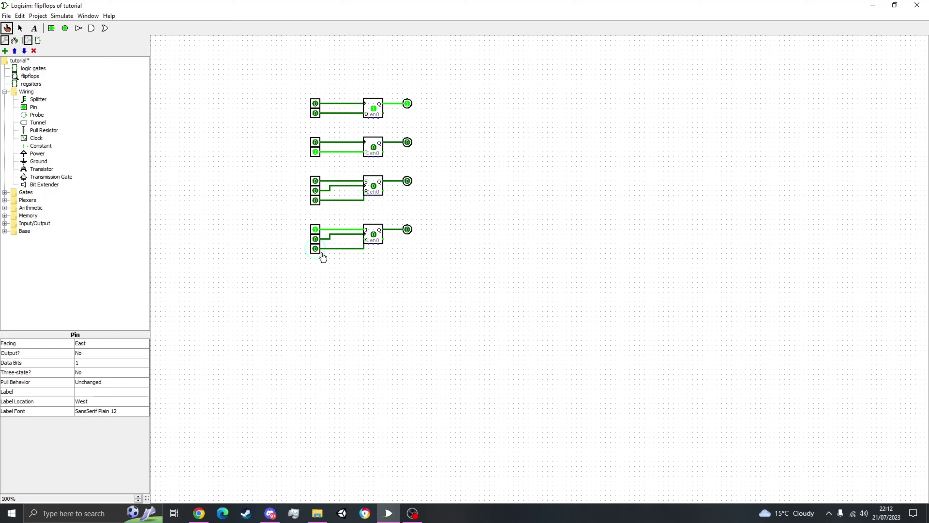
{"action": "left_click", "coordinate": [316, 240]}
{"action": "left_click", "coordinate": [316, 239]}
{"action": "left_click", "coordinate": [315, 229]}
{"action": "left_click", "coordinate": [315, 250]}
{"action": "left_click", "coordinate": [317, 239]}
{"action": "left_click", "coordinate": [318, 240]}
Switch K to 0 and J to 1 on the J-K flip-flop, pulse its clock once, and return J to 0
{"action": "left_click", "coordinate": [315, 249]}
{"action": "left_click", "coordinate": [315, 229]}
{"action": "left_click", "coordinate": [316, 239]}
{"action": "left_click", "coordinate": [316, 239]}
{"action": "left_click", "coordinate": [315, 229]}
View the regsiters circuit and return to the flipflops circuit
{"action": "double_click", "coordinate": [23, 84]}
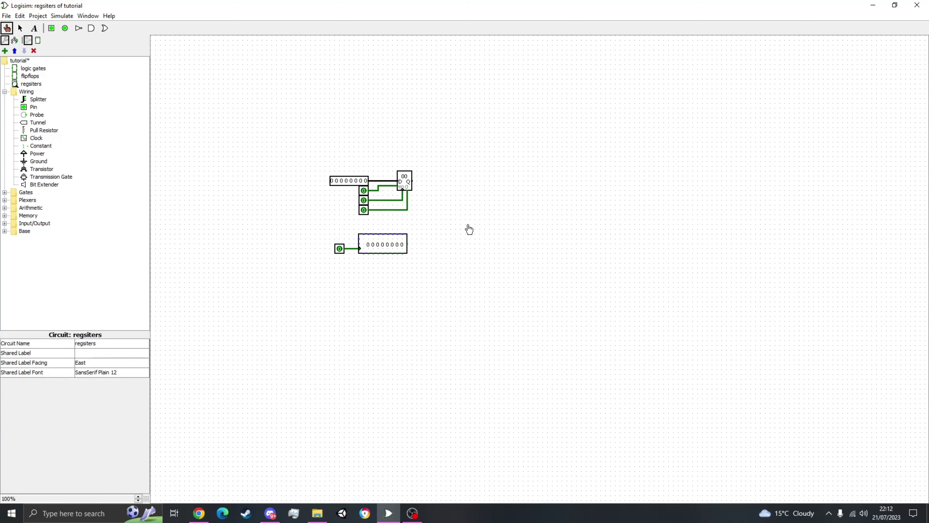
{"action": "double_click", "coordinate": [30, 76]}
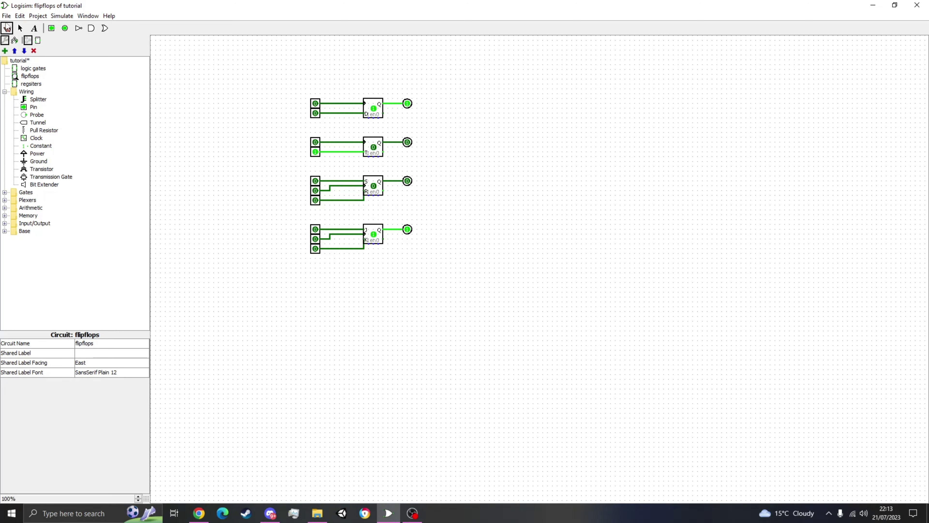
{"action": "left_click", "coordinate": [20, 28]}
{"action": "left_click_drag", "start_coordinate": [485, 105], "coordinate": [432, 183]}
{"action": "mouse_move", "coordinate": [457, 81]}
{"action": "left_mouse_down"}
{"action": "mouse_move", "coordinate": [367, 226]}
{"action": "mouse_move", "coordinate": [297, 302]}
{"action": "left_mouse_up"}
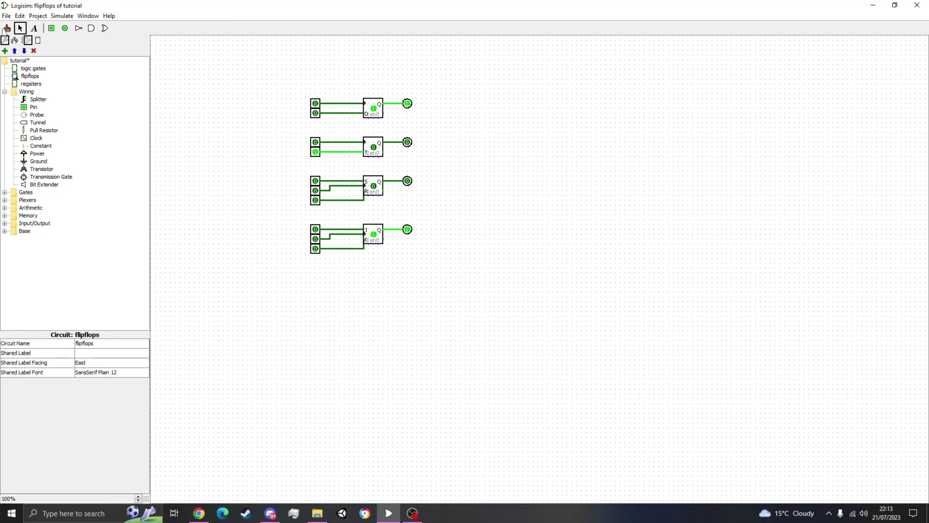